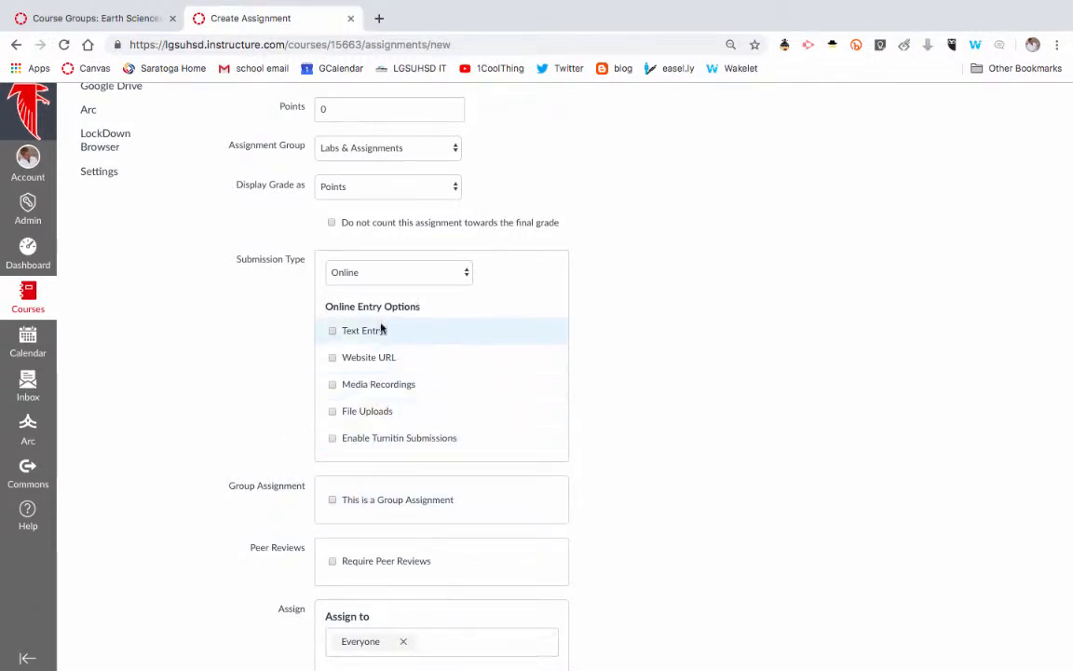
Step: Mark the new assignment as a group assignment and name its new group set "Environmental Issues Project"
{"action": "left_click", "coordinate": [332, 499]}
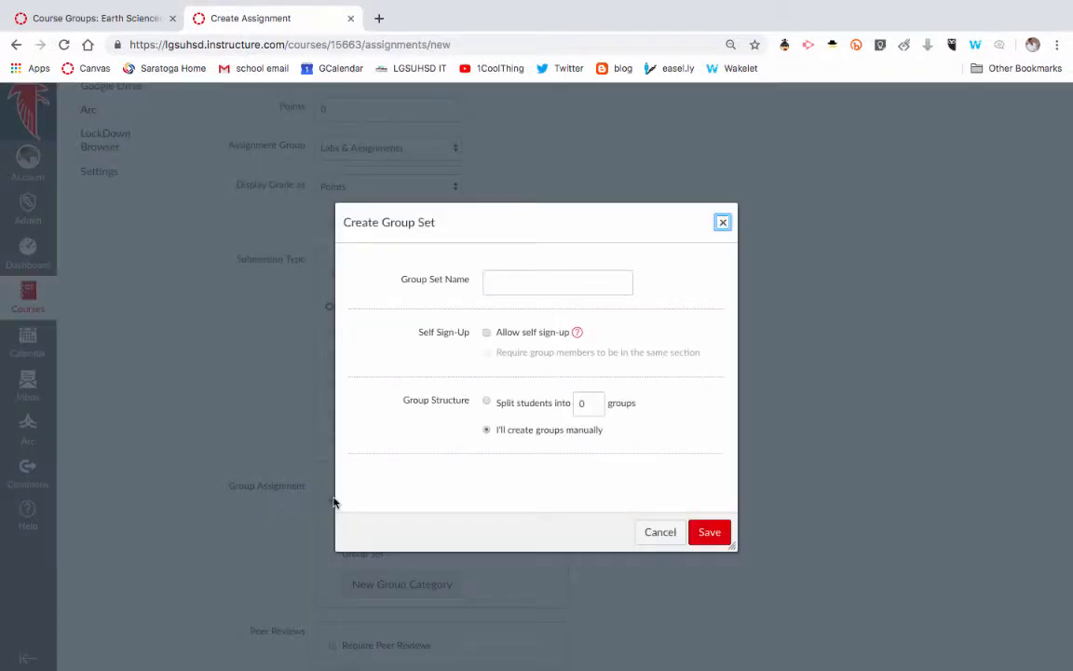
{"action": "left_click", "coordinate": [512, 280]}
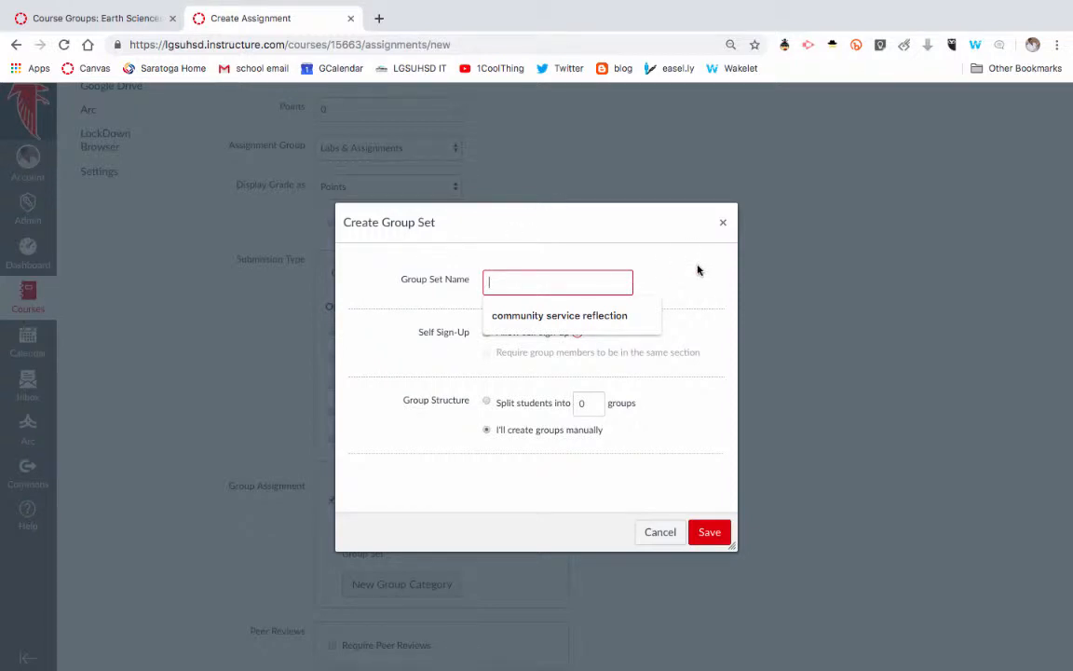
{"action": "type", "text": "Envi"}
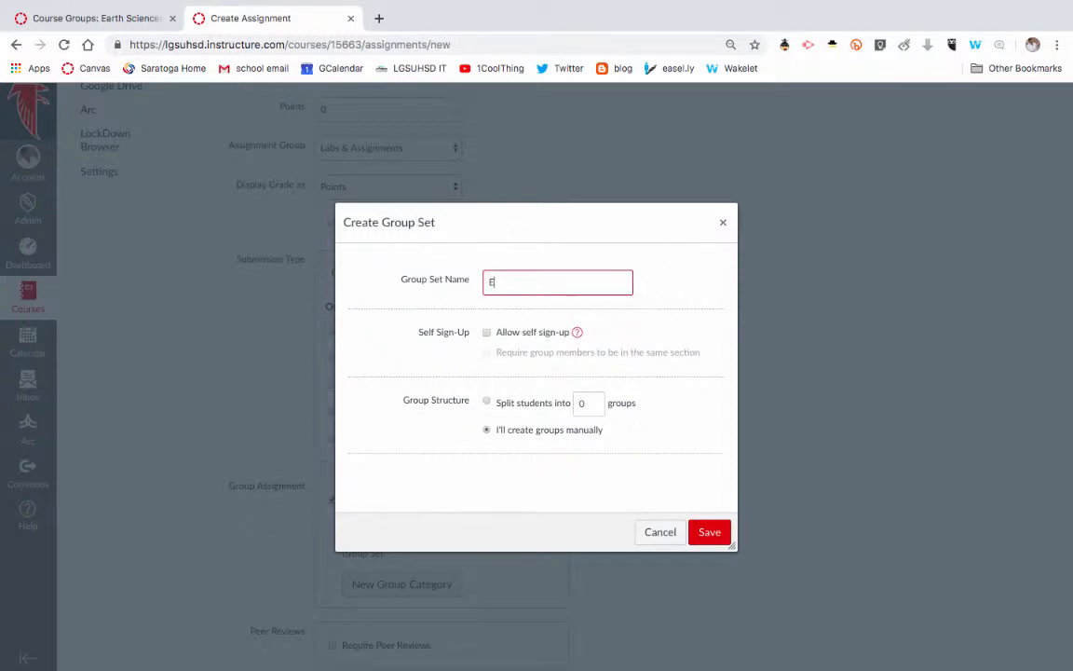
{"action": "type", "text": "ronmental Issues Project"}
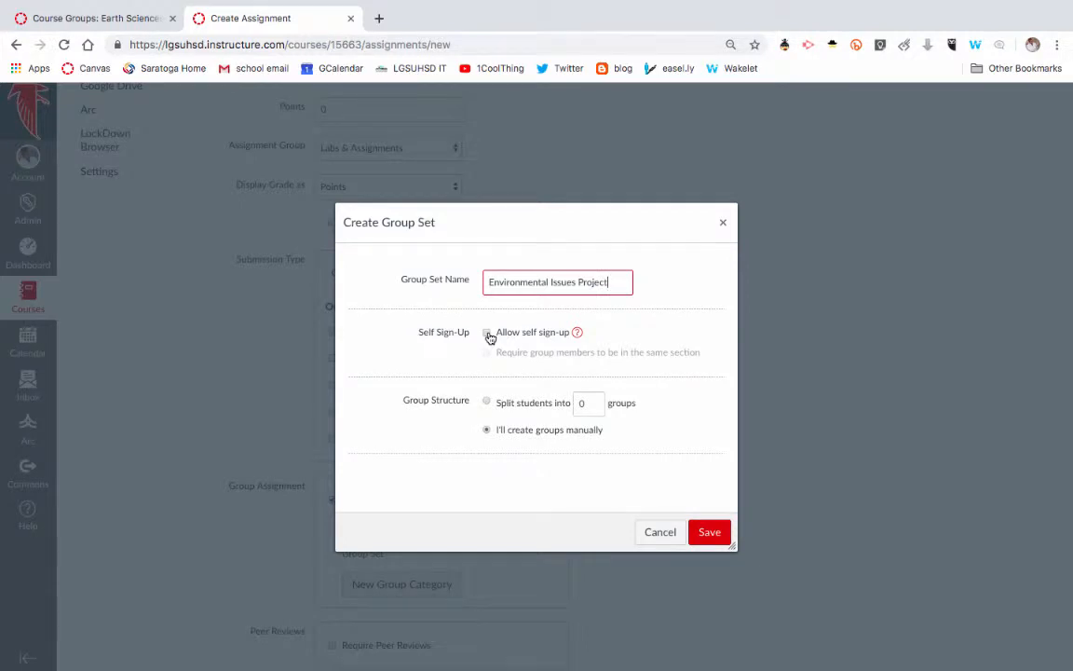
Step: Try the self sign-up and split-students options for the group set, then return to creating groups manually
{"action": "left_click", "coordinate": [488, 334]}
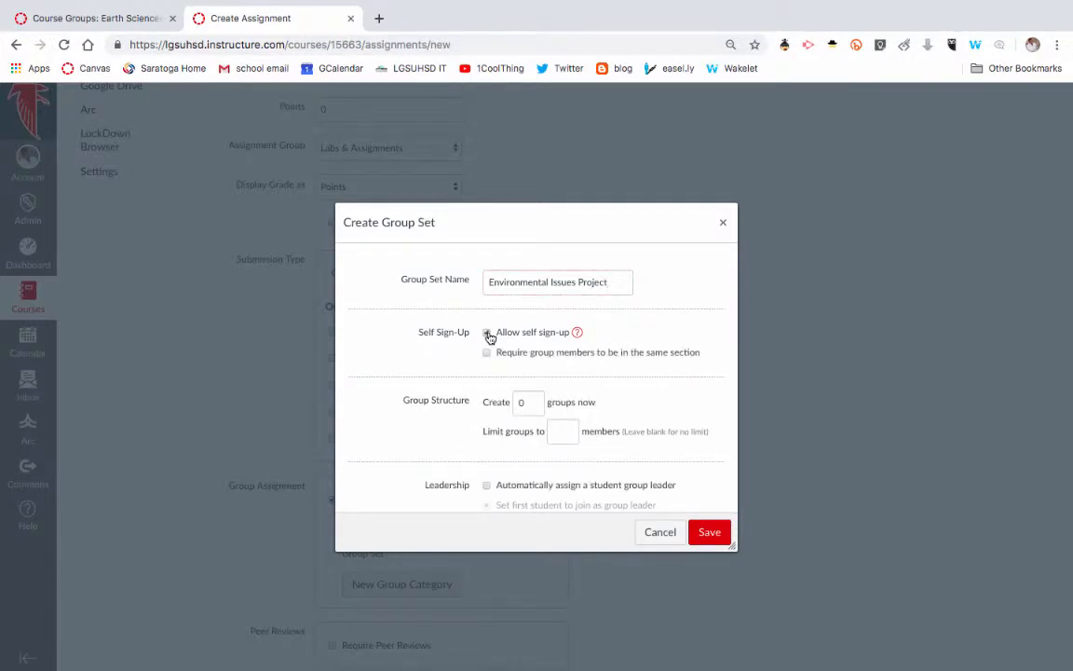
{"action": "left_click", "coordinate": [488, 334]}
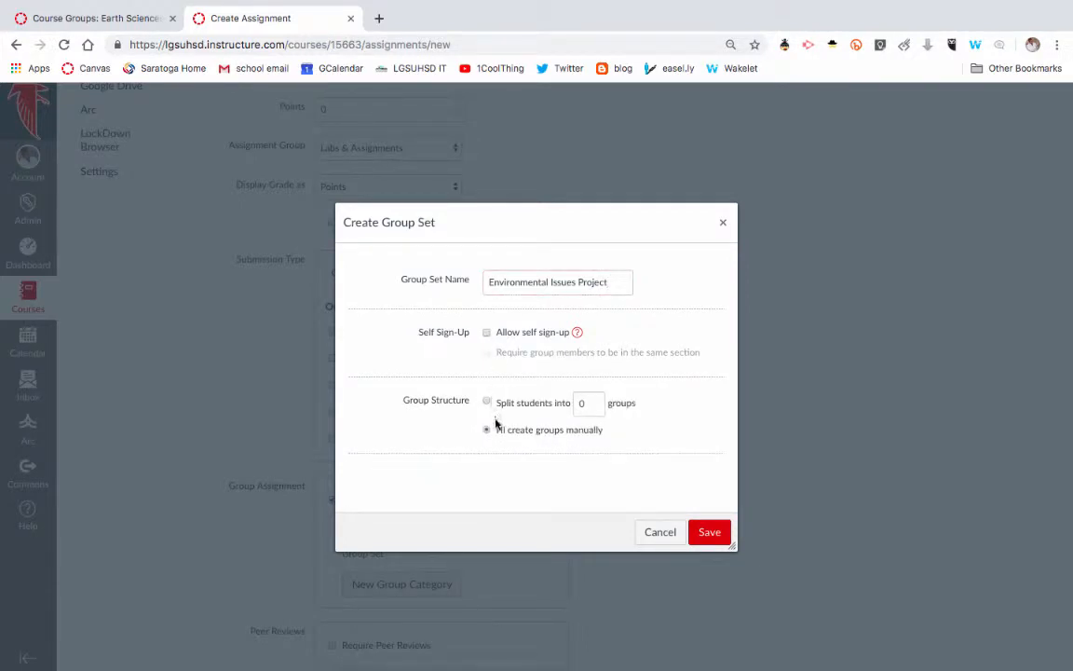
{"action": "left_click", "coordinate": [488, 403]}
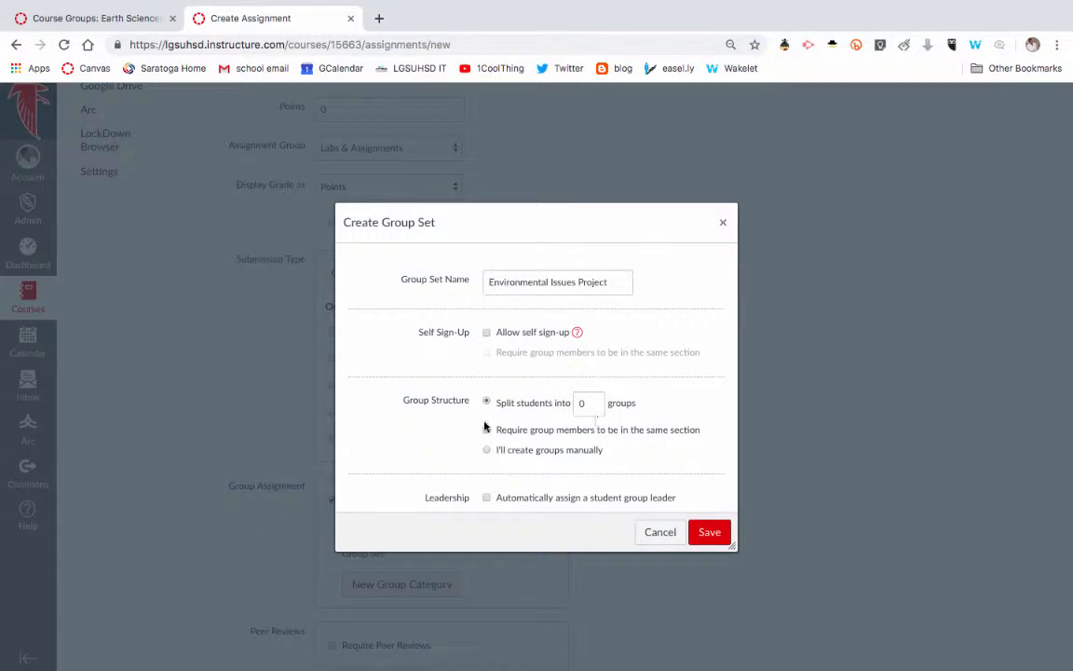
{"action": "left_click", "coordinate": [488, 431]}
{"action": "left_click", "coordinate": [487, 451]}
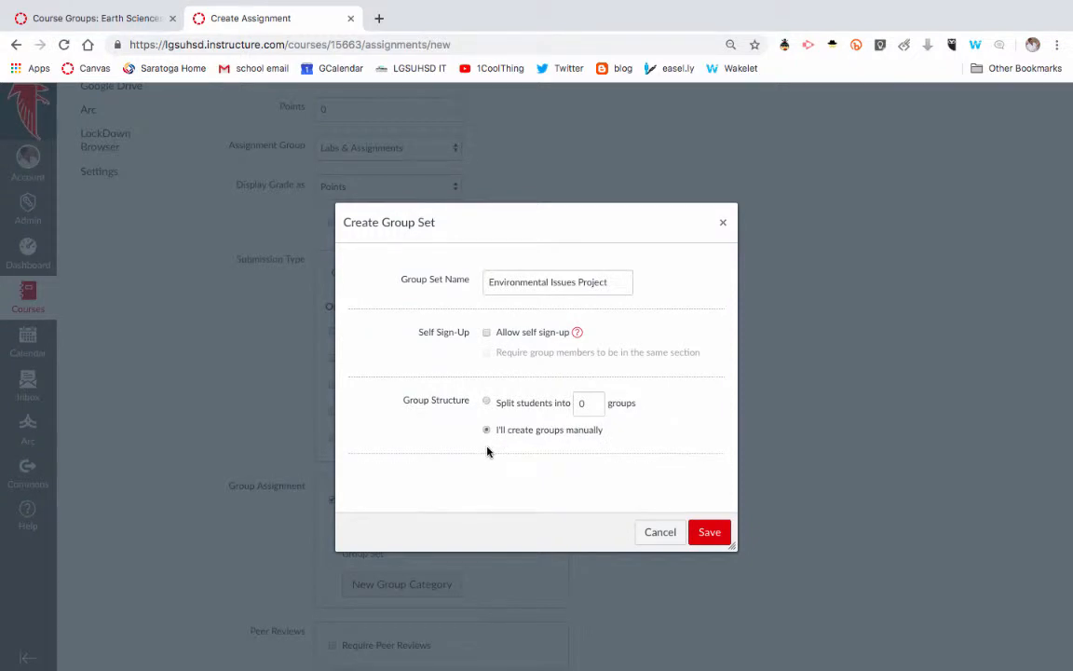
Step: Save the group set with manually created groups and review the assignment's remaining group, peer review and date settings
{"action": "left_click", "coordinate": [718, 535]}
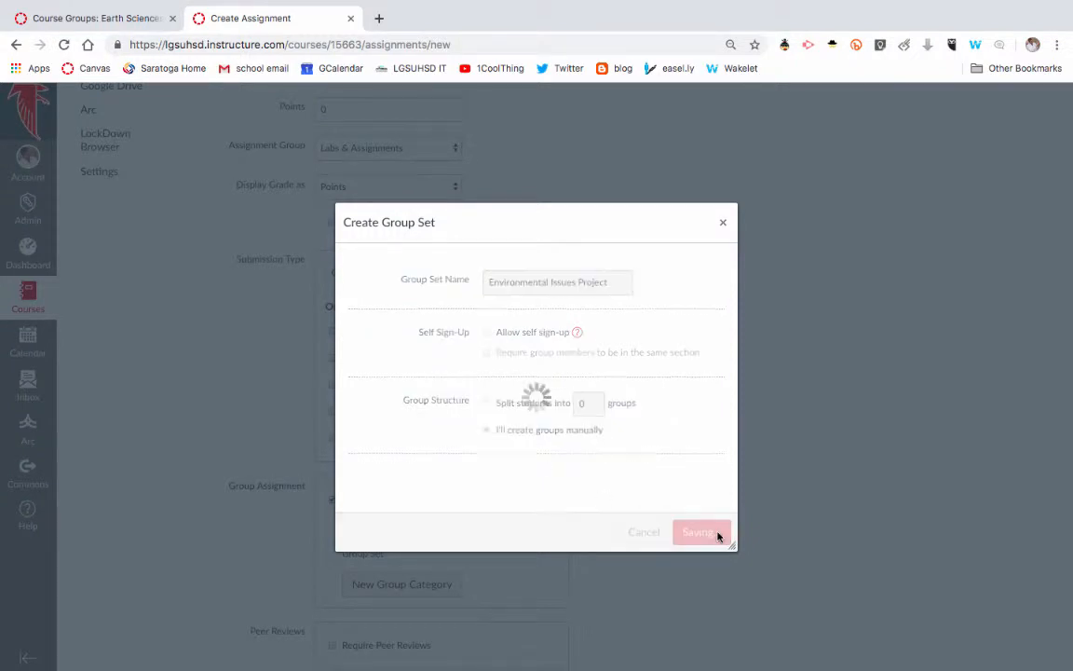
{"action": "scroll", "coordinate": [700, 436], "scroll_direction": "down", "scroll_amount": 3}
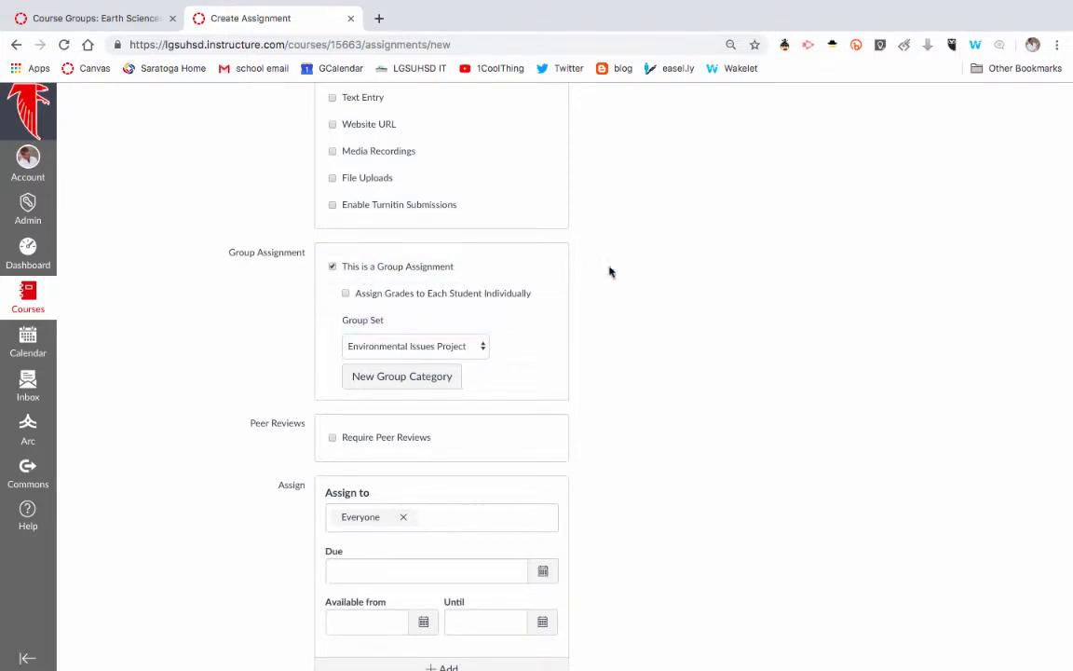
{"action": "scroll", "coordinate": [610, 271], "scroll_direction": "down", "scroll_amount": 1}
{"action": "scroll", "coordinate": [611, 272], "scroll_direction": "down", "scroll_amount": 2}
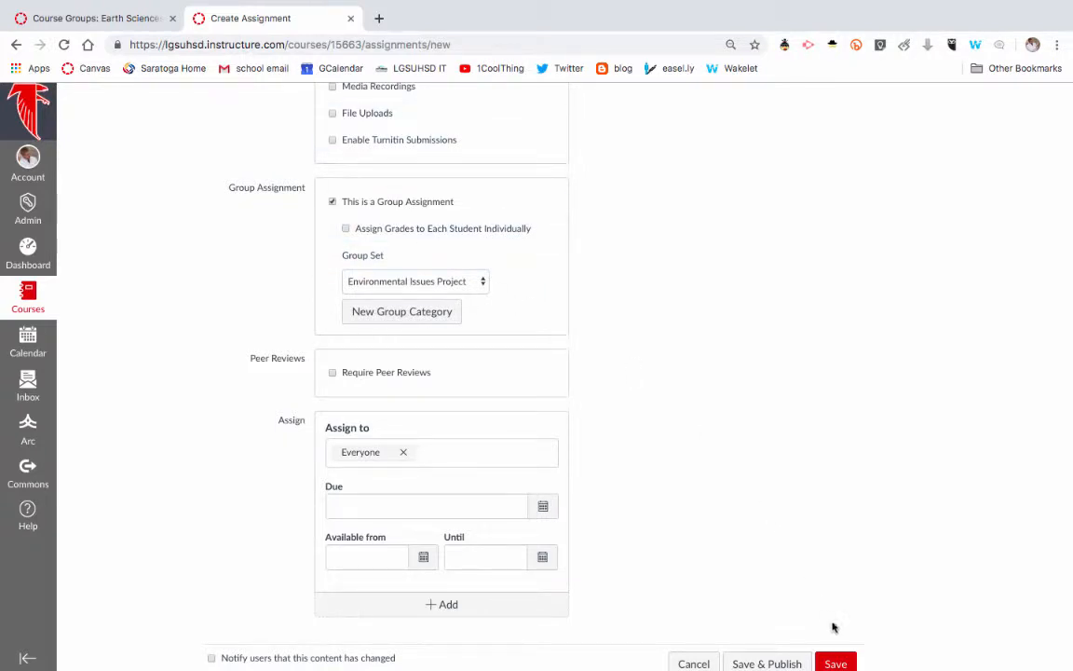
{"action": "scroll", "coordinate": [831, 625], "scroll_direction": "down", "scroll_amount": 1}
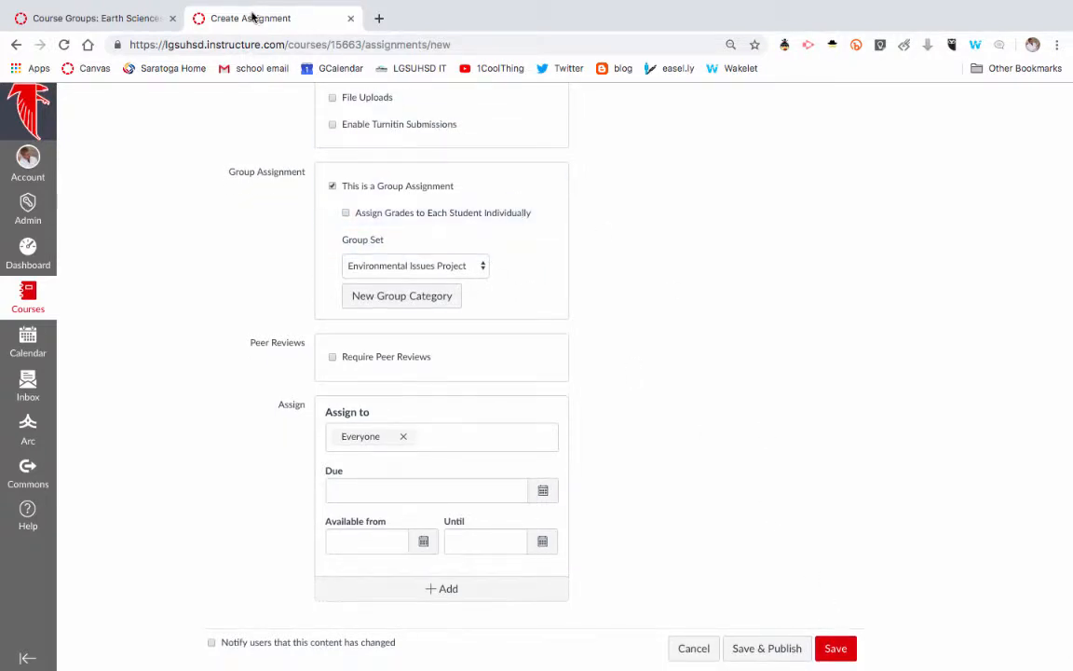
Step: Go to the course's People page and bring up the Environmental Issues Project group set without creating another set
{"action": "scroll", "coordinate": [270, 187], "scroll_direction": "up", "scroll_amount": 10}
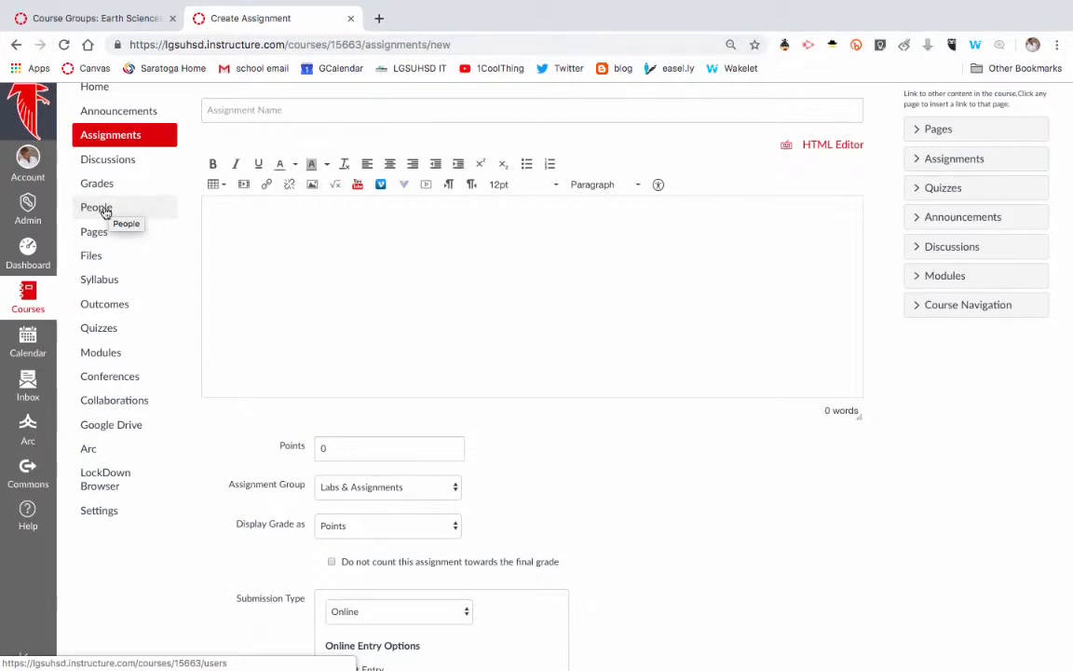
{"action": "left_click", "coordinate": [106, 212]}
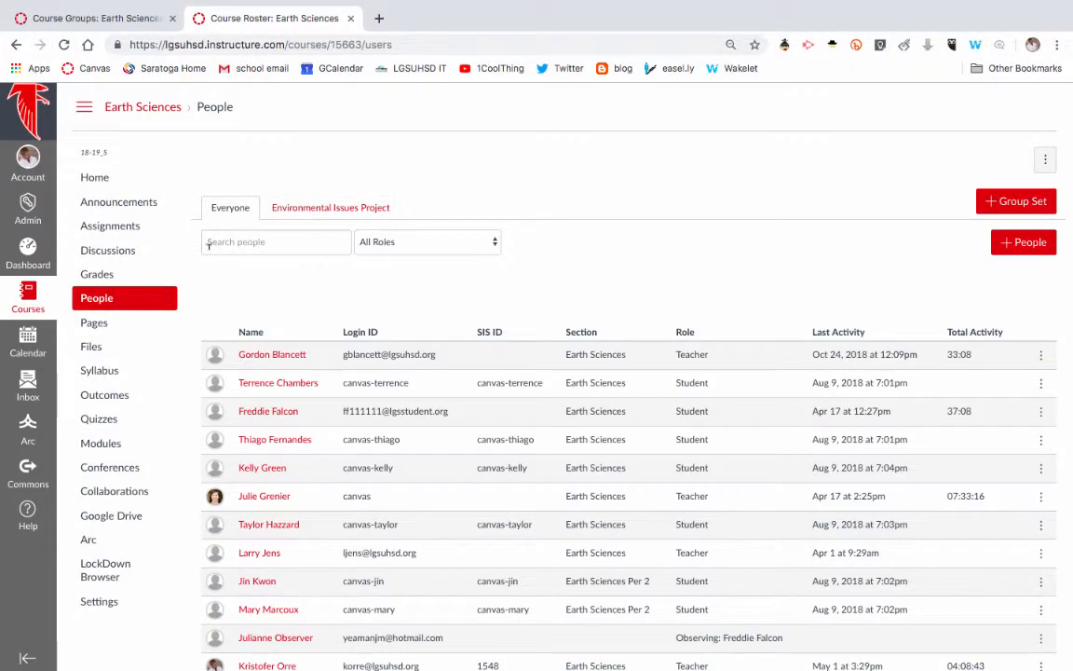
{"action": "scroll", "coordinate": [271, 373], "scroll_direction": "down", "scroll_amount": 2}
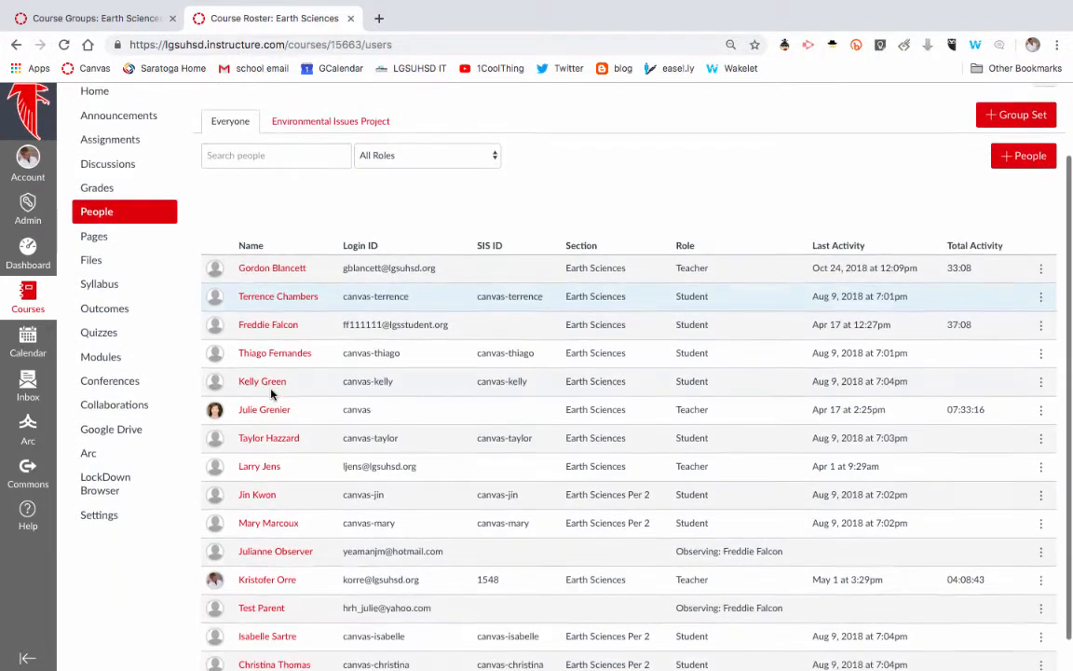
{"action": "scroll", "coordinate": [272, 392], "scroll_direction": "up", "scroll_amount": 3}
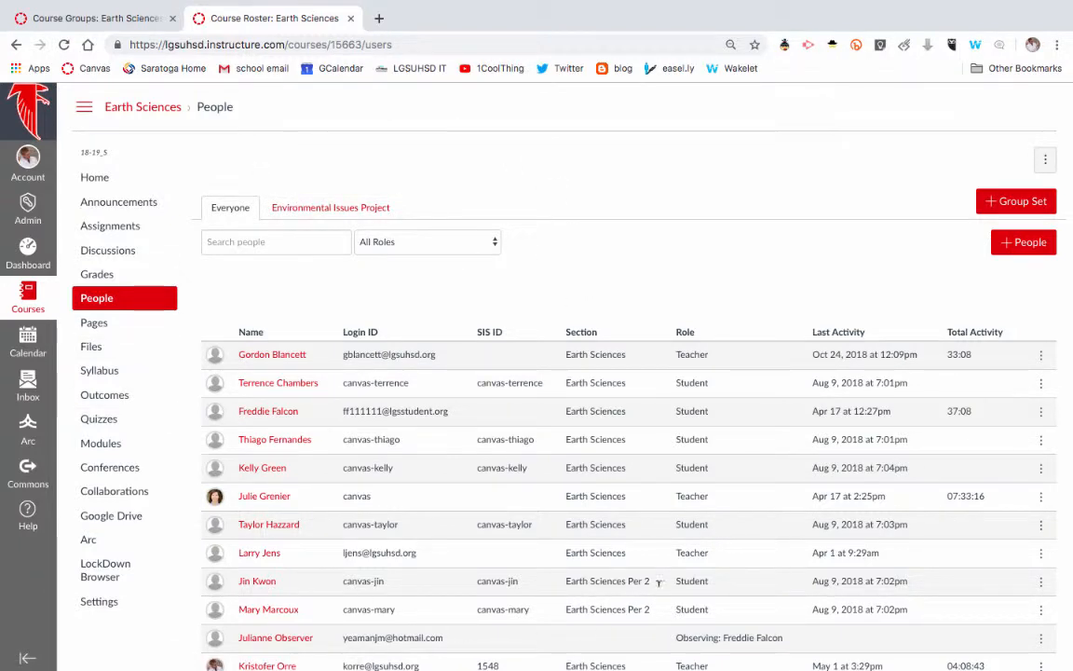
{"action": "left_click", "coordinate": [1032, 205]}
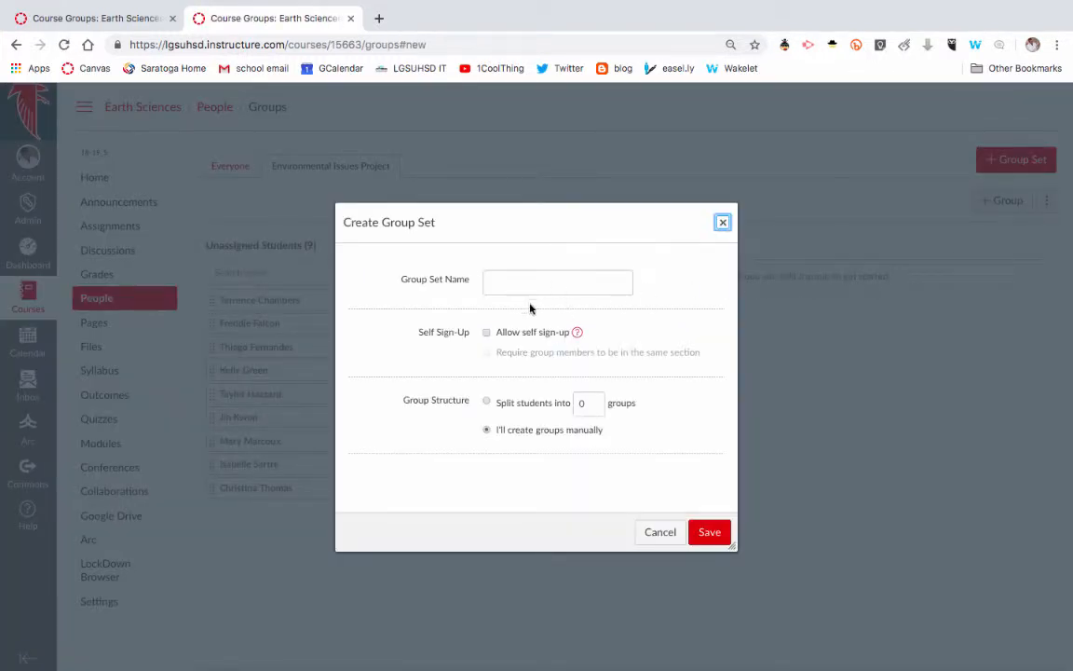
{"action": "left_click", "coordinate": [724, 222]}
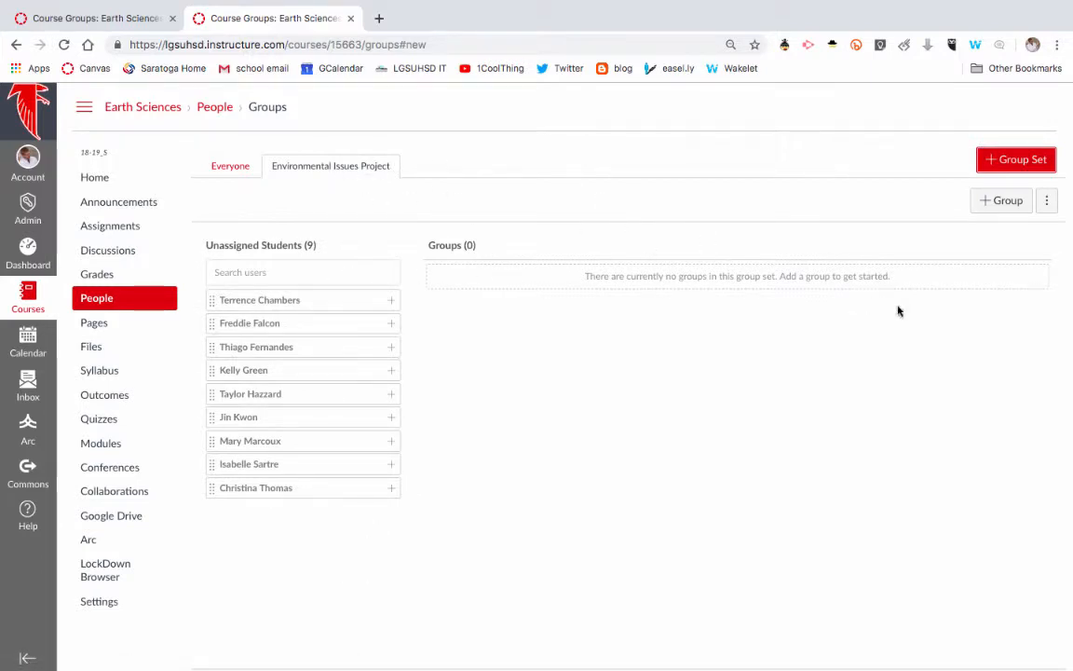
Step: Add a group named "Period 1, Group 1" to the Environmental Issues Project set, with no member limit
{"action": "left_click", "coordinate": [1000, 212]}
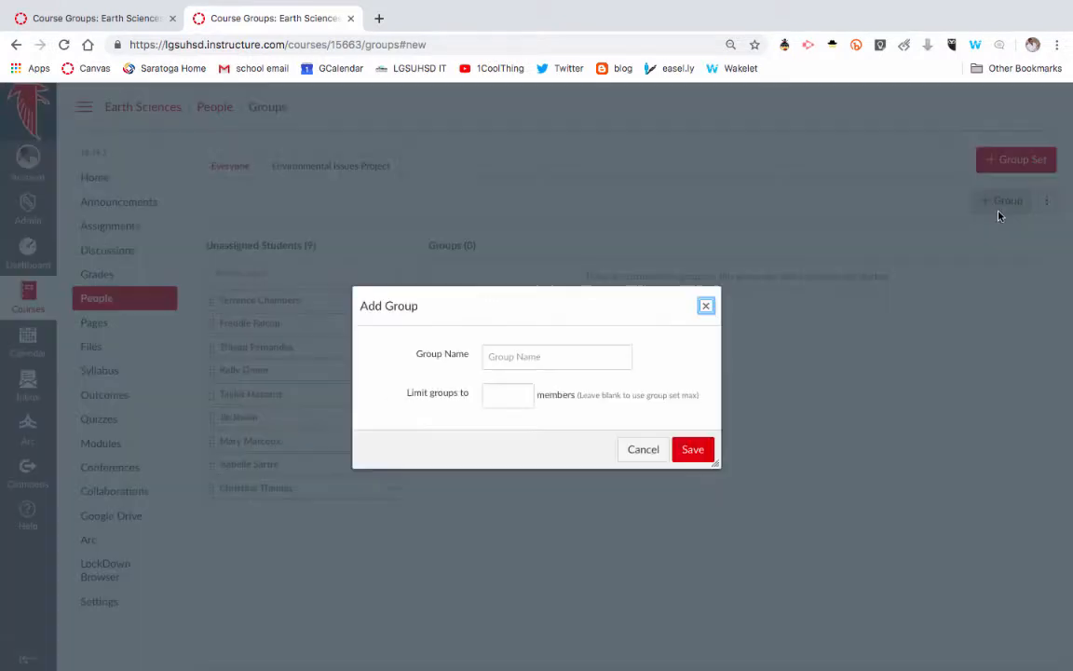
{"action": "left_click", "coordinate": [571, 356]}
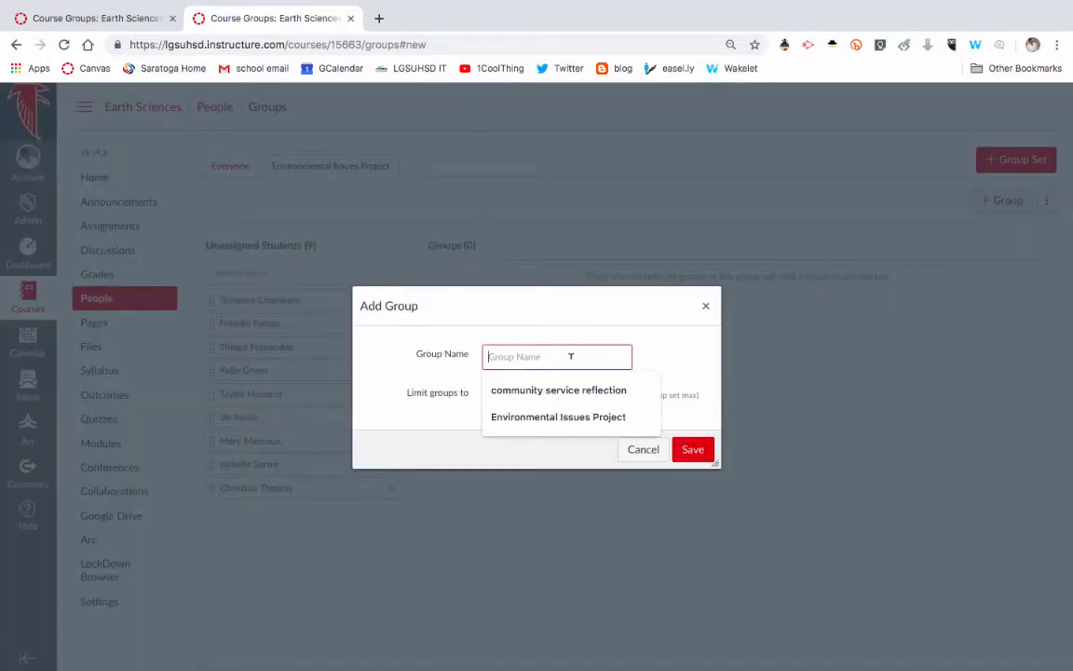
{"action": "type", "text": "Period 1, Group 1"}
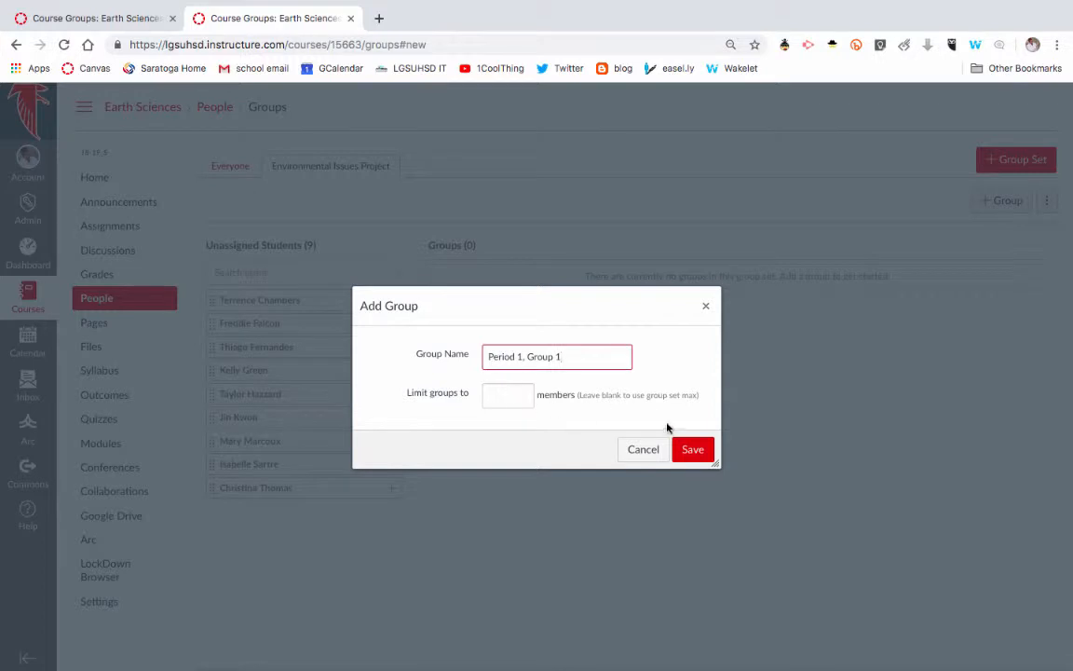
{"action": "left_click", "coordinate": [691, 449]}
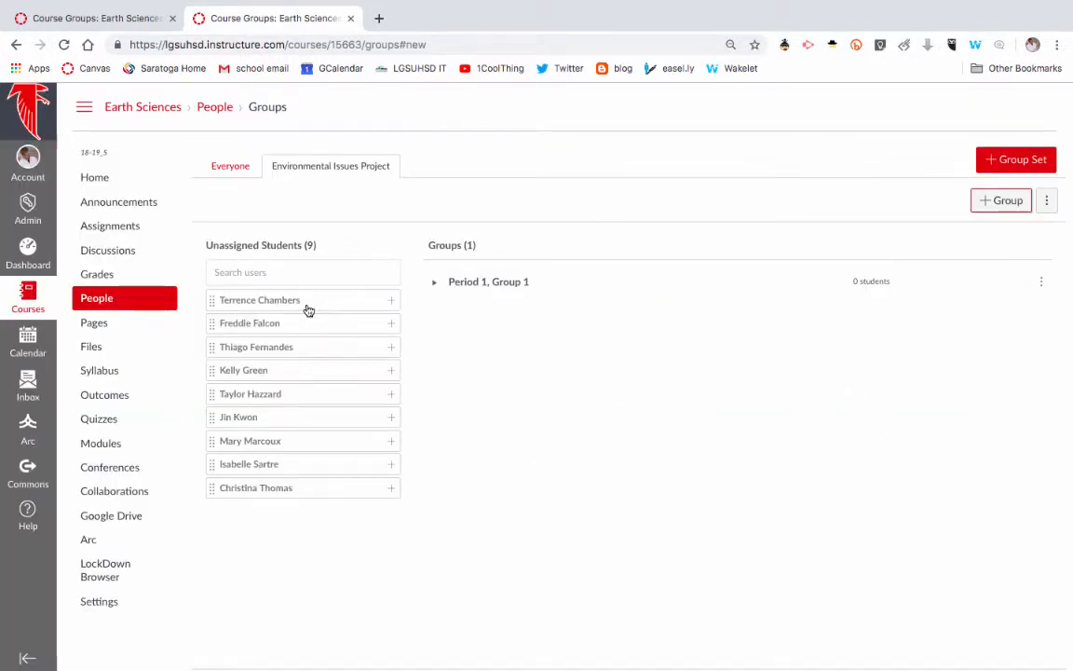
Step: Assign the first, third and fourth students of the full unassigned list to Period 1, Group 1
{"action": "left_click_drag", "start_coordinate": [280, 301], "coordinate": [470, 284]}
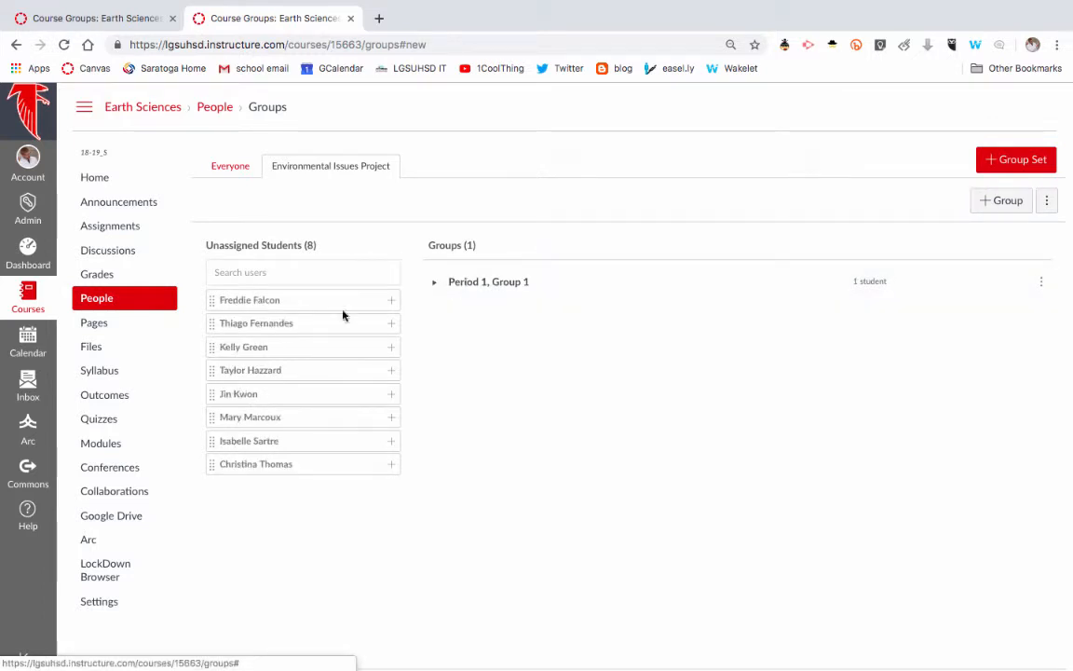
{"action": "left_click_drag", "start_coordinate": [337, 326], "coordinate": [473, 265]}
{"action": "left_click_drag", "start_coordinate": [475, 288], "coordinate": [475, 287]}
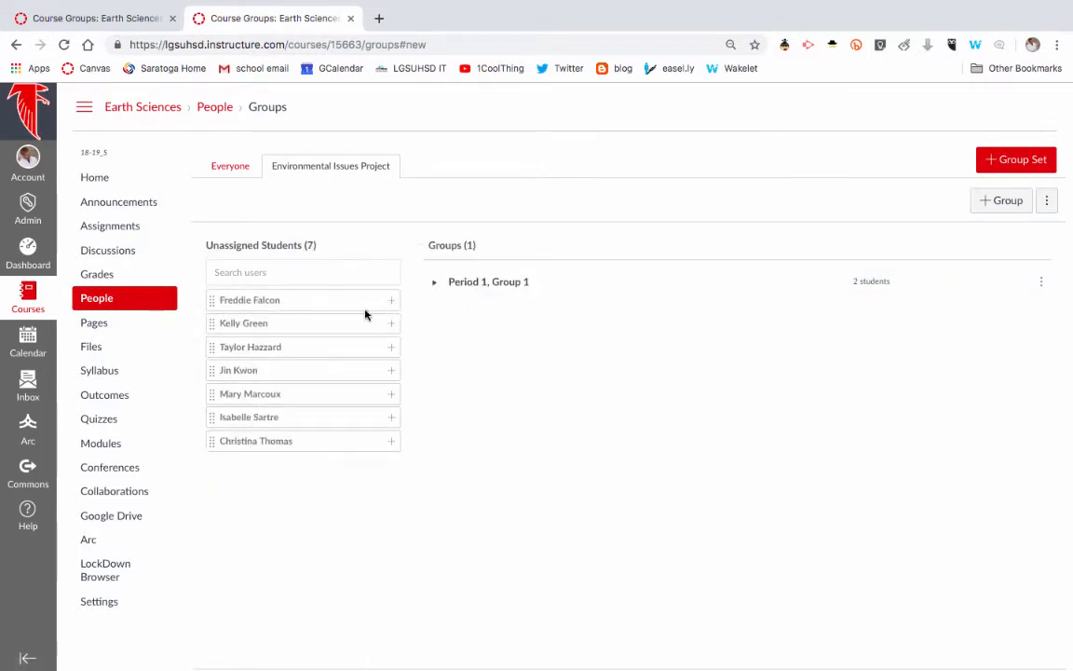
{"action": "left_click_drag", "start_coordinate": [359, 328], "coordinate": [485, 292]}
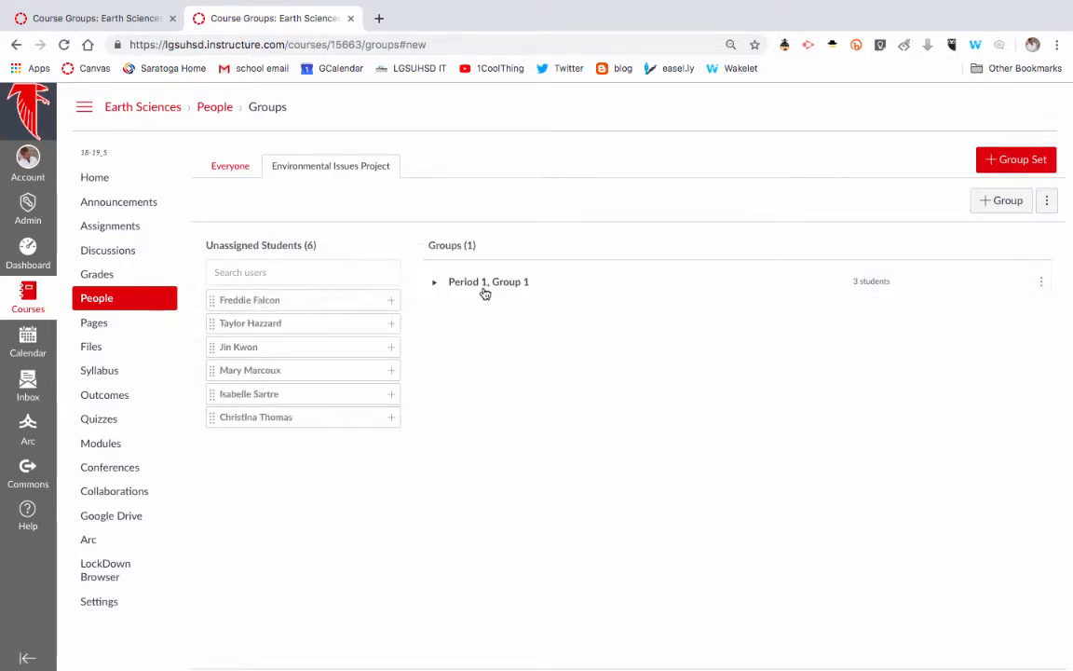
Step: Add a second group named "Period 1, Group 2" to the group set, with no member limit
{"action": "left_click", "coordinate": [1005, 202]}
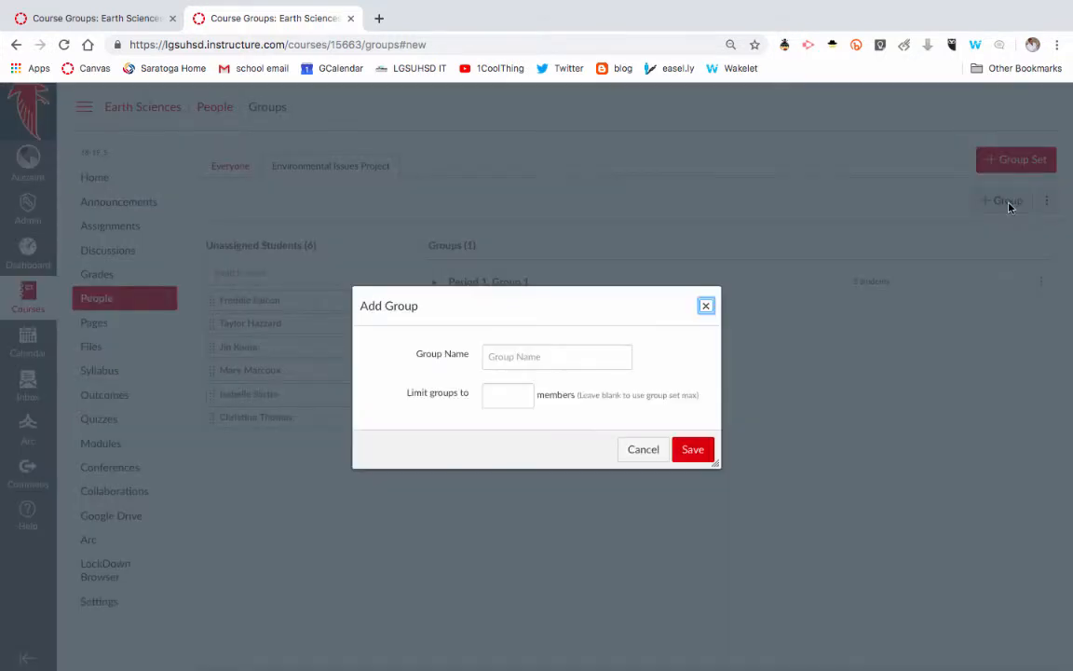
{"action": "left_click", "coordinate": [576, 357]}
{"action": "type", "text": "Period 1"}
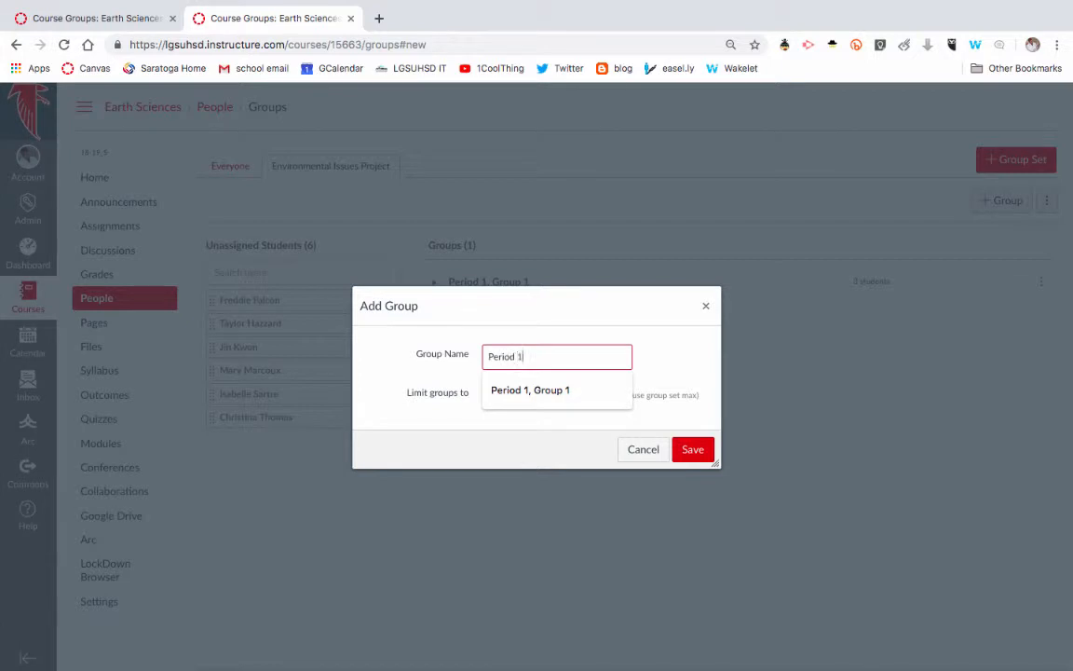
{"action": "type", "text": ","}
{"action": "key", "text": "Down"}
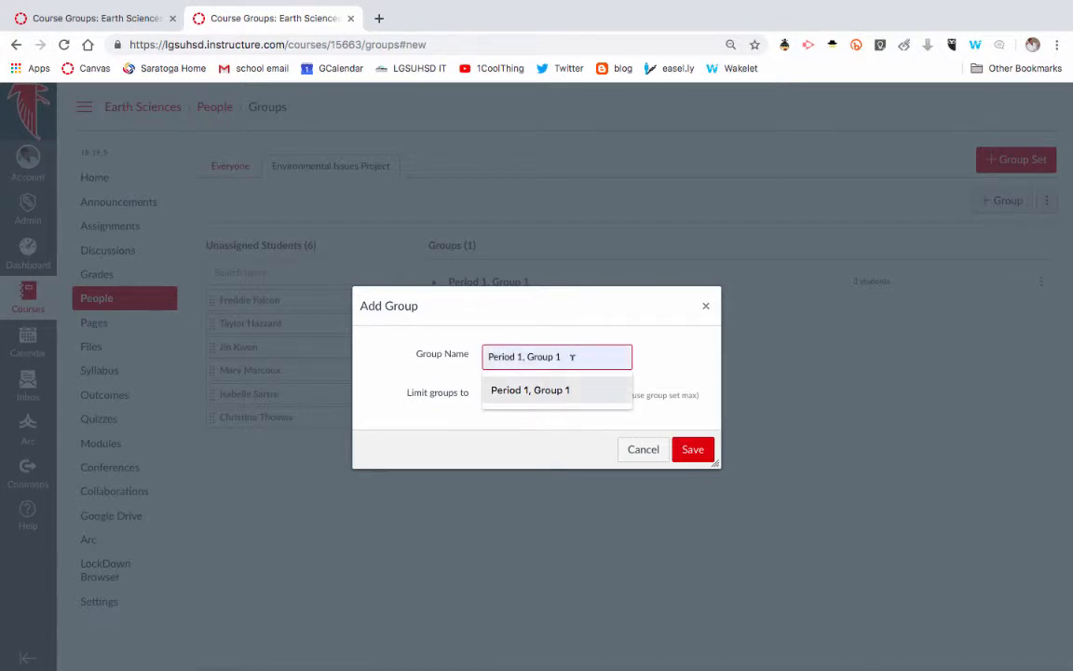
{"action": "key", "text": "BackSpace"}
{"action": "key", "text": "BackSpace"}
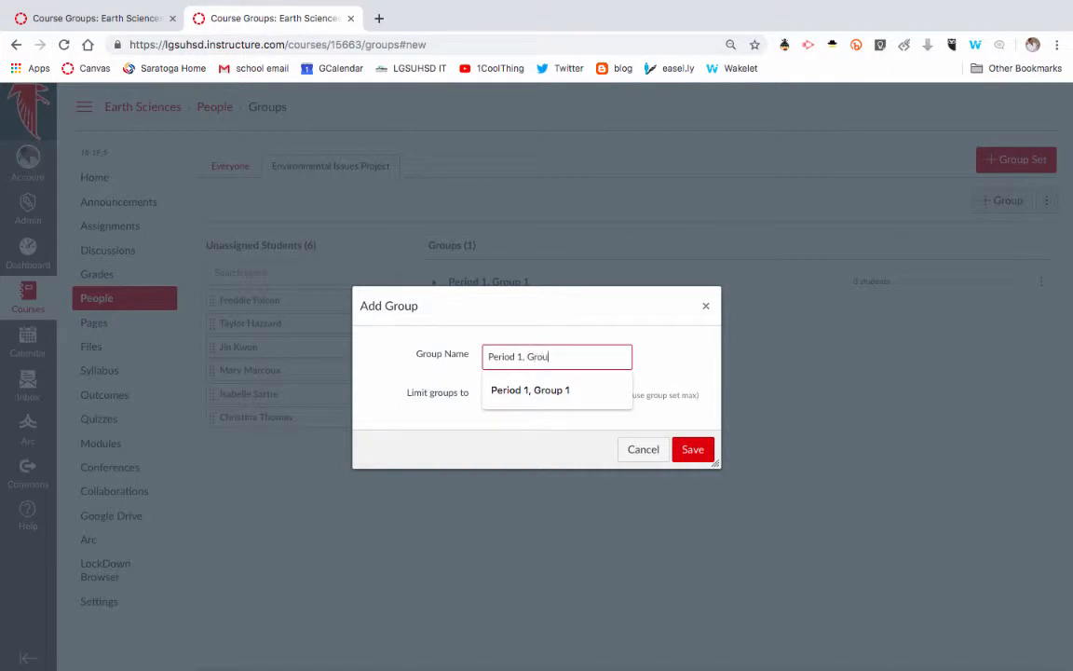
{"action": "type", "text": ", Group 2"}
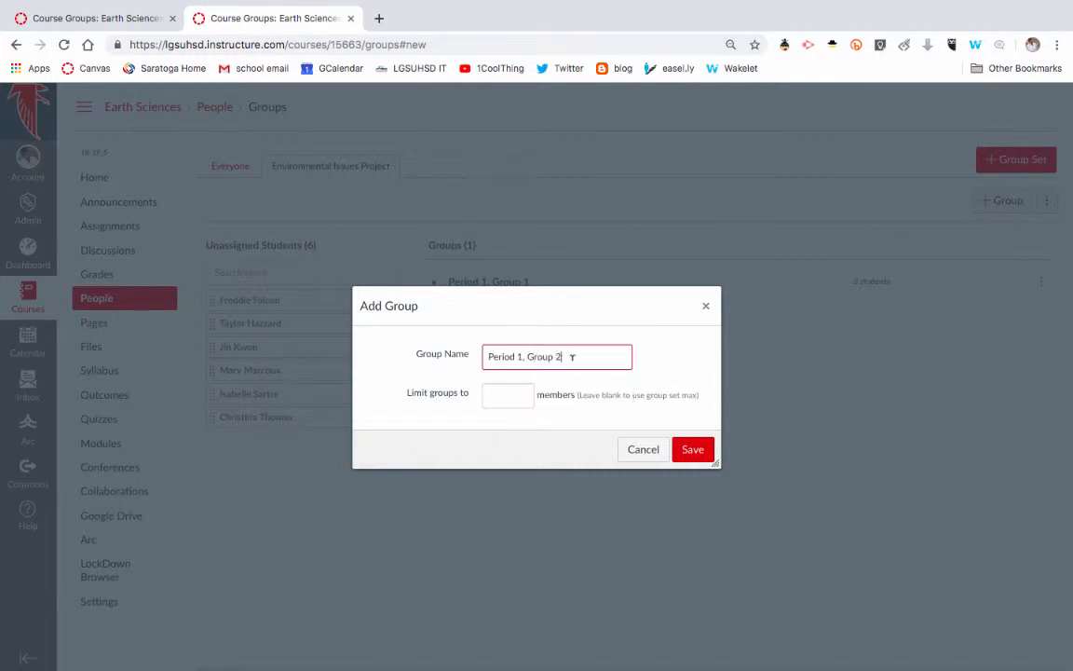
{"action": "left_click", "coordinate": [695, 454]}
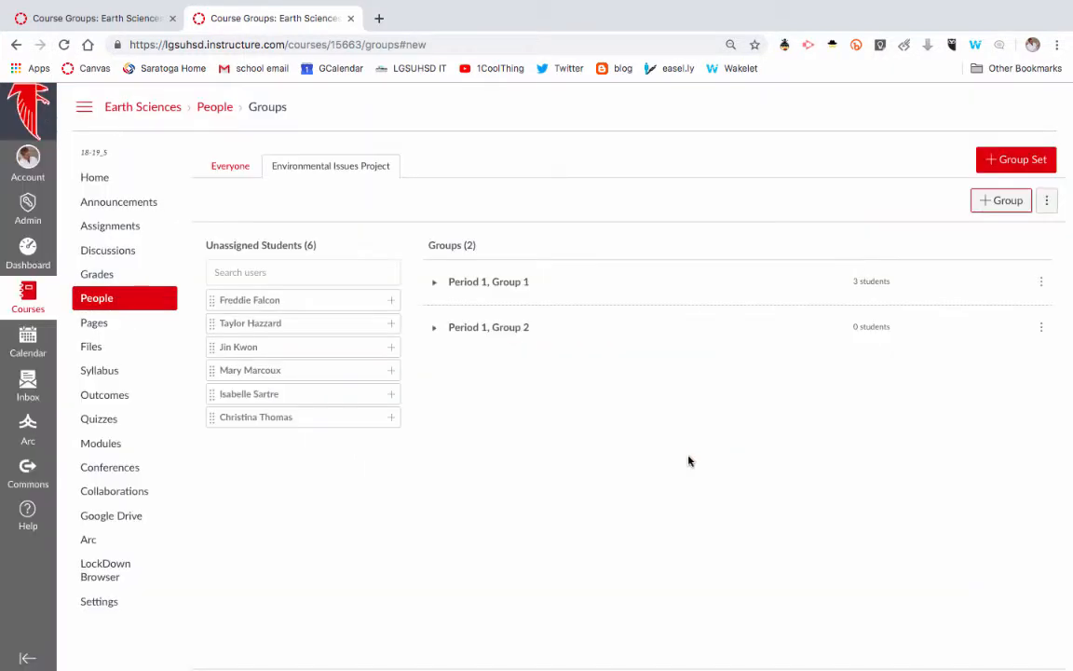
Step: Expand both groups and add the third and fourth students of the unassigned list to Period 1, Group 2
{"action": "left_click", "coordinate": [433, 328]}
{"action": "left_click", "coordinate": [434, 283]}
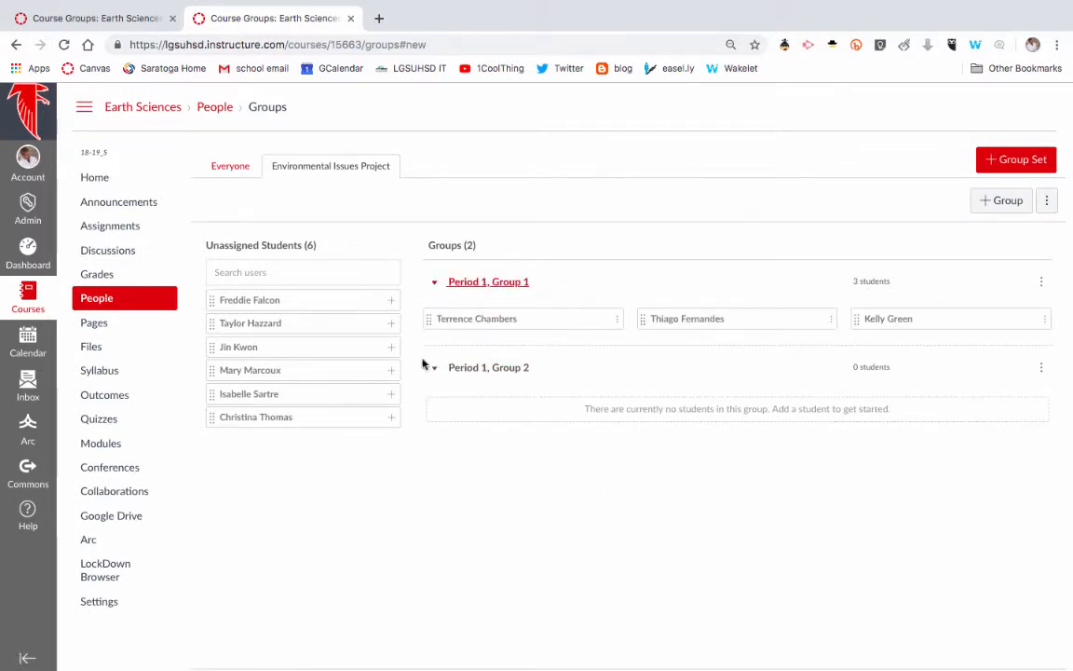
{"action": "left_click", "coordinate": [391, 352]}
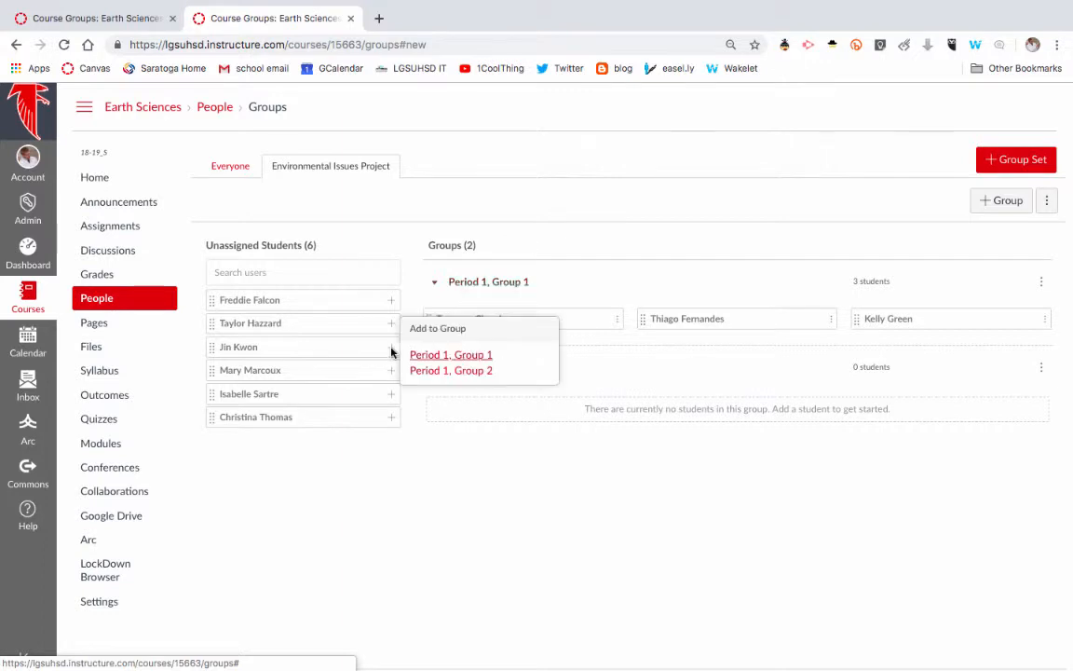
{"action": "left_click", "coordinate": [424, 371]}
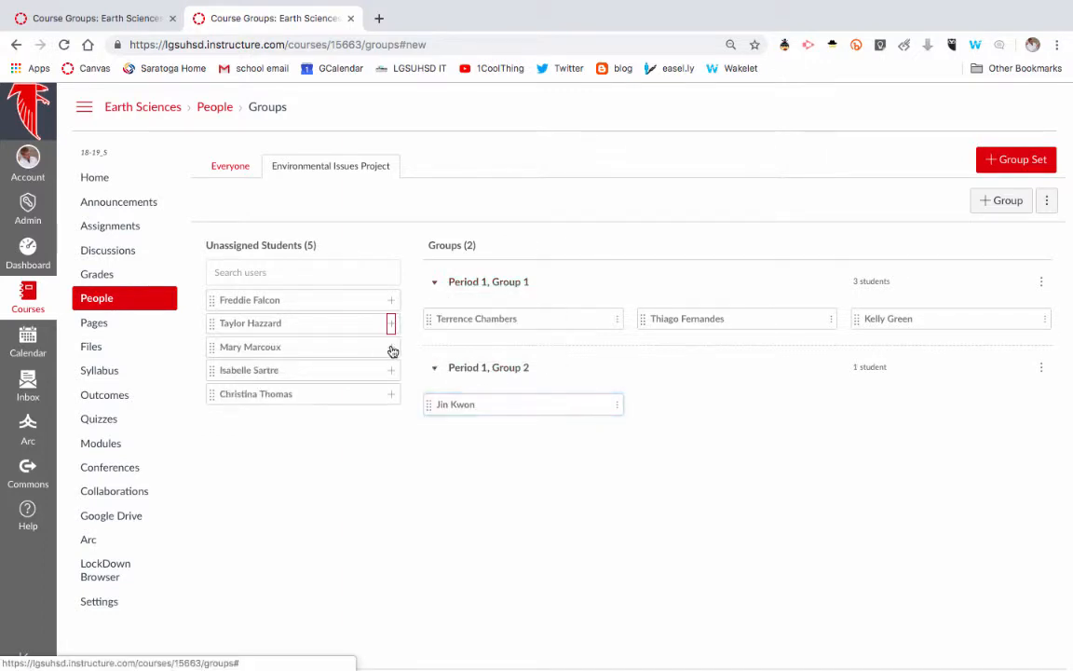
{"action": "left_click", "coordinate": [392, 348]}
{"action": "left_click", "coordinate": [435, 373]}
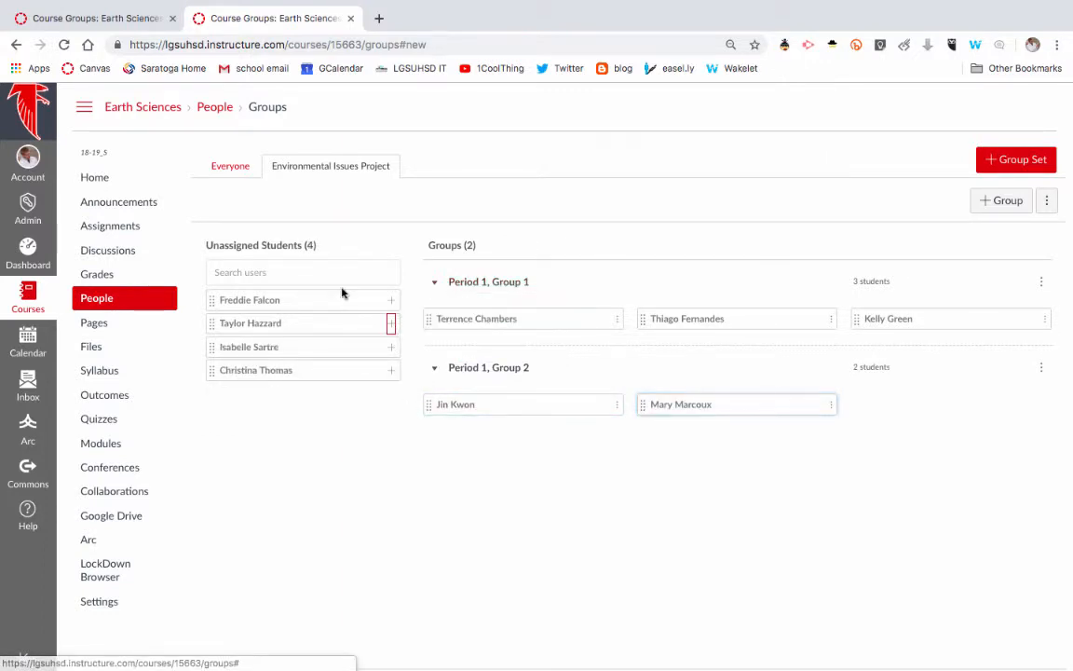
Step: Move the third member of Period 1, Group 1 back to the unassigned students
{"action": "scroll", "coordinate": [342, 280], "scroll_direction": "down", "scroll_amount": 1}
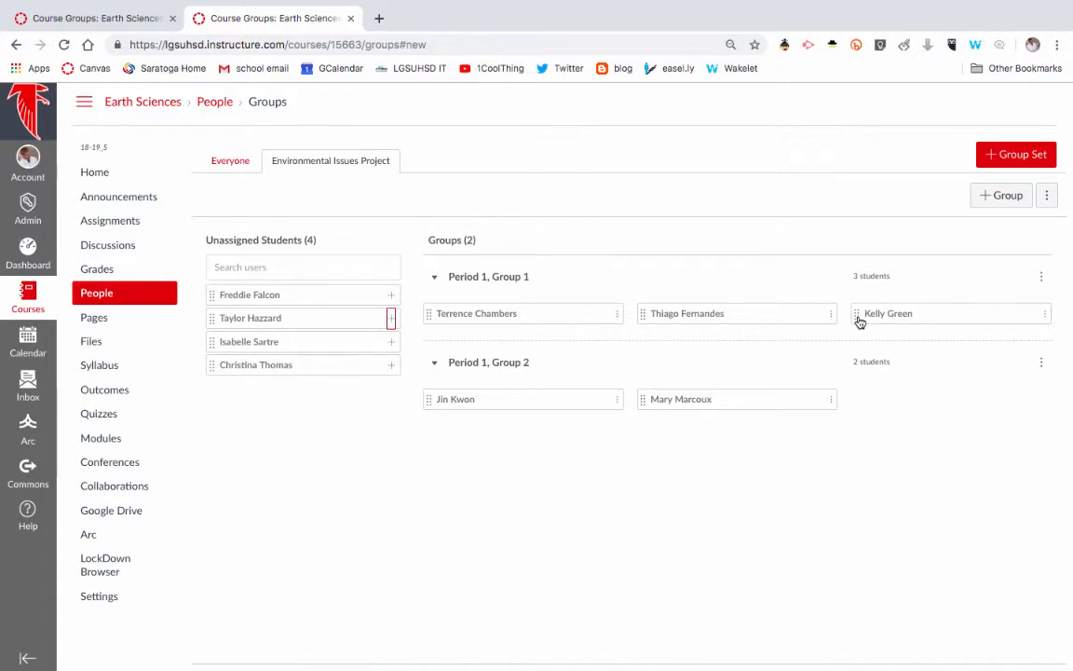
{"action": "left_click_drag", "start_coordinate": [860, 322], "coordinate": [257, 418]}
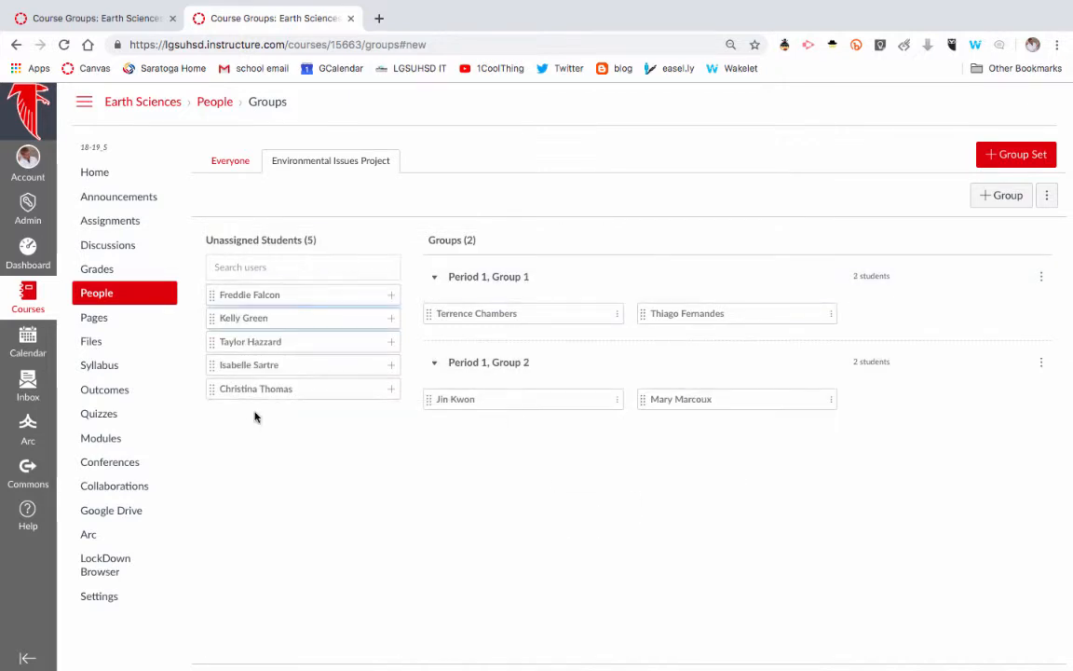